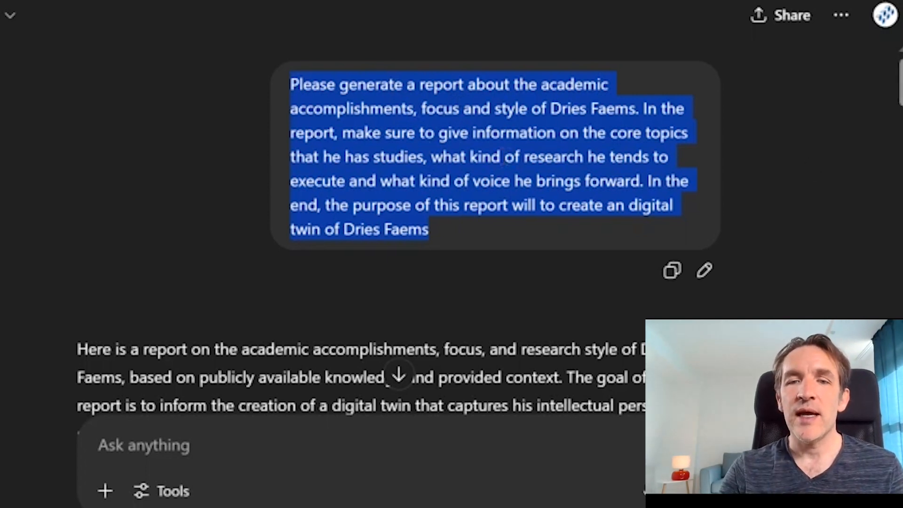
- Read through the generated digital twin report, from academic accomplishments and core research topics to research style and scholarly voice
{"action": "scroll", "coordinate": [746, 172], "scroll_direction": "down", "scroll_amount": 3}
{"action": "scroll", "coordinate": [395, 235], "scroll_direction": "down", "scroll_amount": 6}
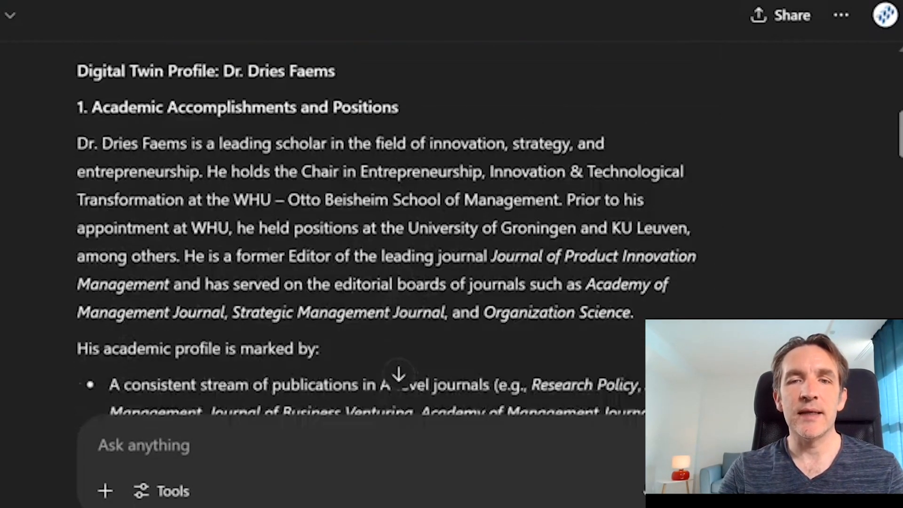
{"action": "scroll", "coordinate": [394, 235], "scroll_direction": "up", "scroll_amount": 1}
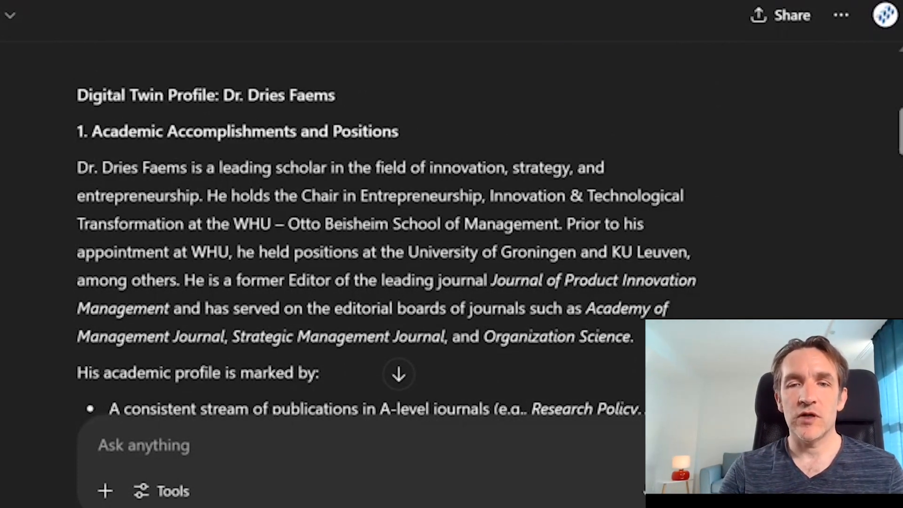
{"action": "scroll", "coordinate": [895, 162], "scroll_direction": "down", "scroll_amount": 1}
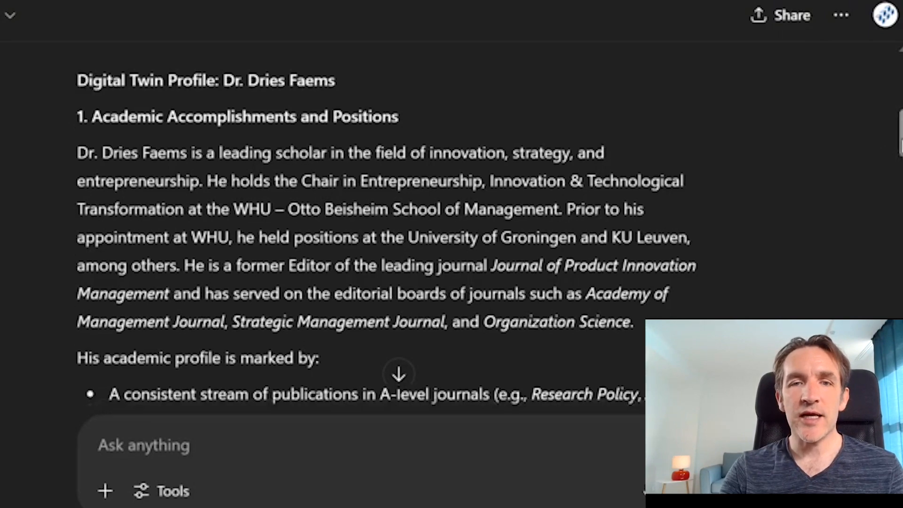
{"action": "scroll", "coordinate": [895, 162], "scroll_direction": "down", "scroll_amount": 6}
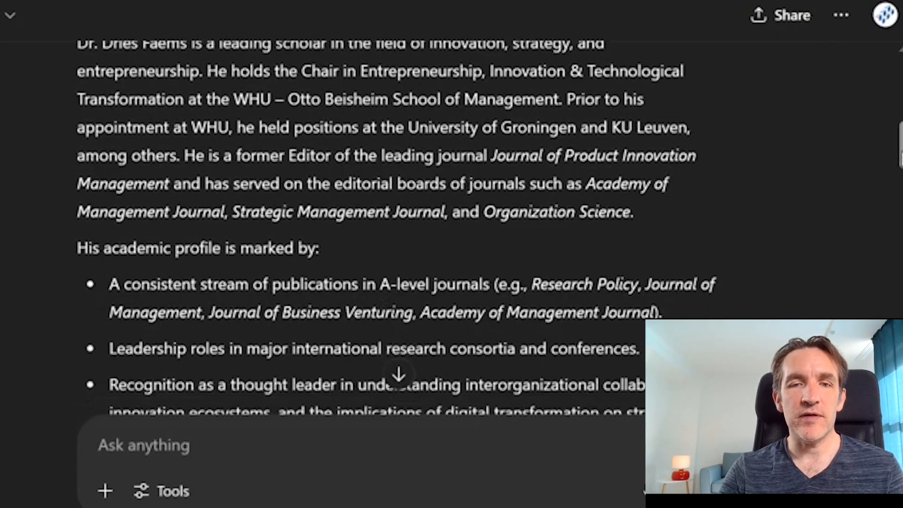
{"action": "scroll", "coordinate": [489, 235], "scroll_direction": "down", "scroll_amount": 6}
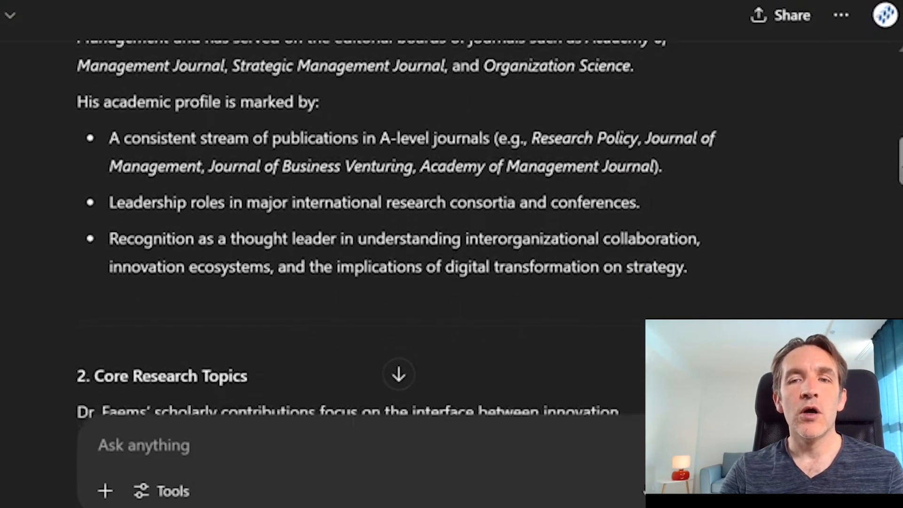
{"action": "scroll", "coordinate": [488, 235], "scroll_direction": "down", "scroll_amount": 5}
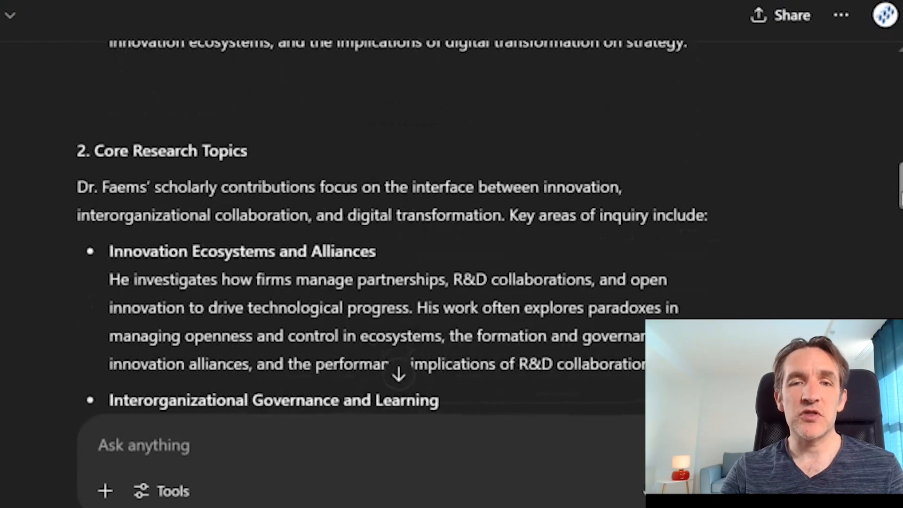
{"action": "scroll", "coordinate": [395, 226], "scroll_direction": "down", "scroll_amount": 18}
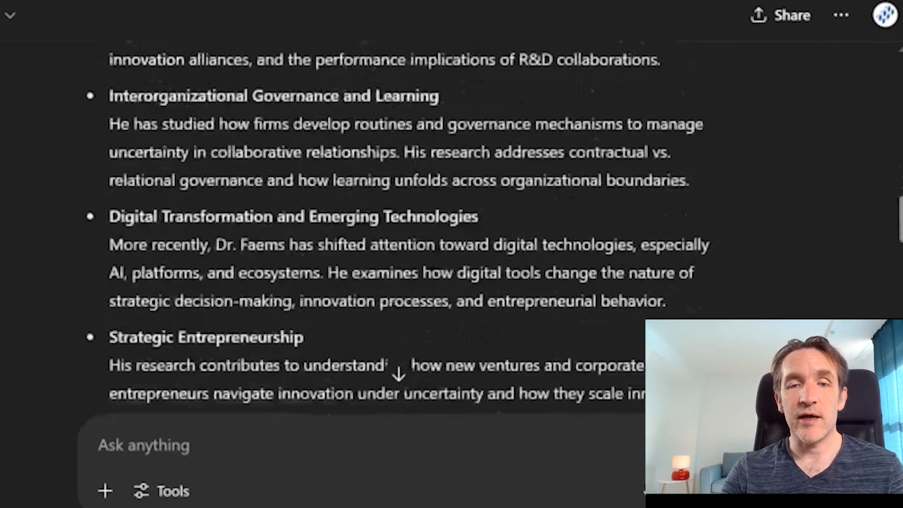
{"action": "scroll", "coordinate": [395, 226], "scroll_direction": "down", "scroll_amount": 9}
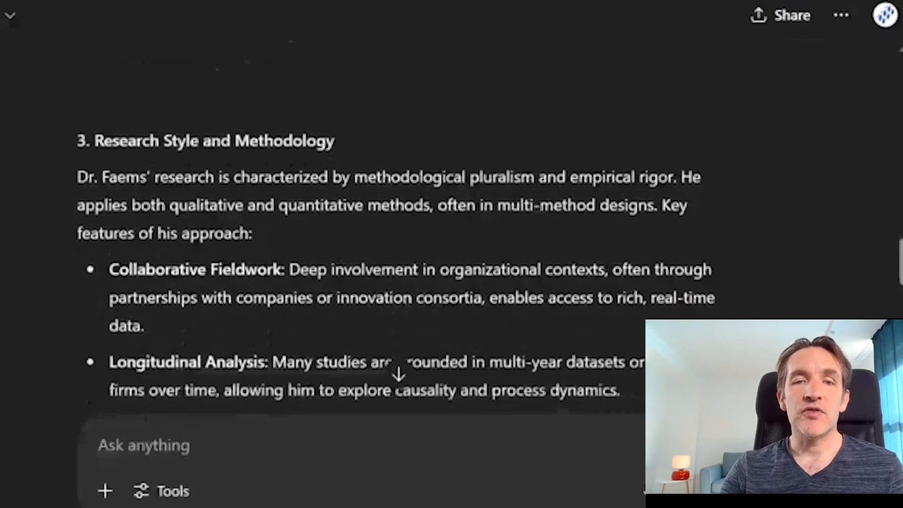
{"action": "scroll", "coordinate": [395, 226], "scroll_direction": "down", "scroll_amount": 14}
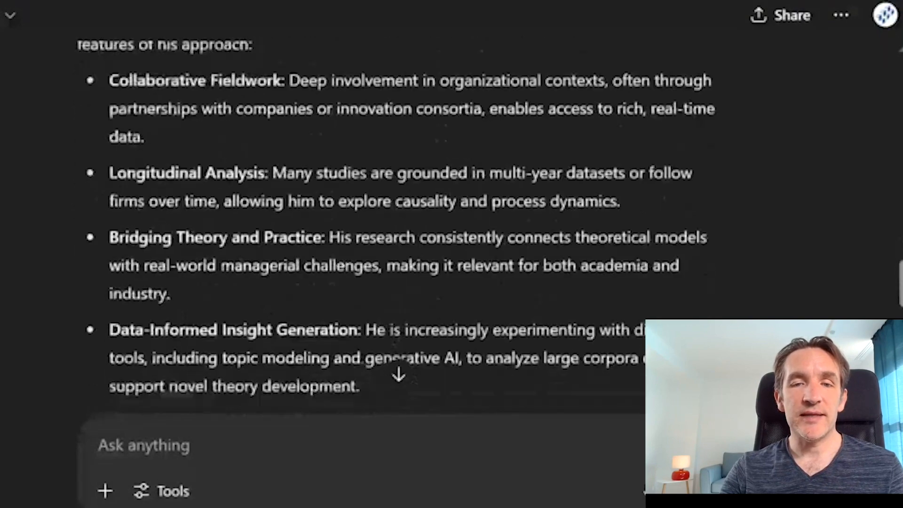
{"action": "scroll", "coordinate": [395, 226], "scroll_direction": "down", "scroll_amount": 8}
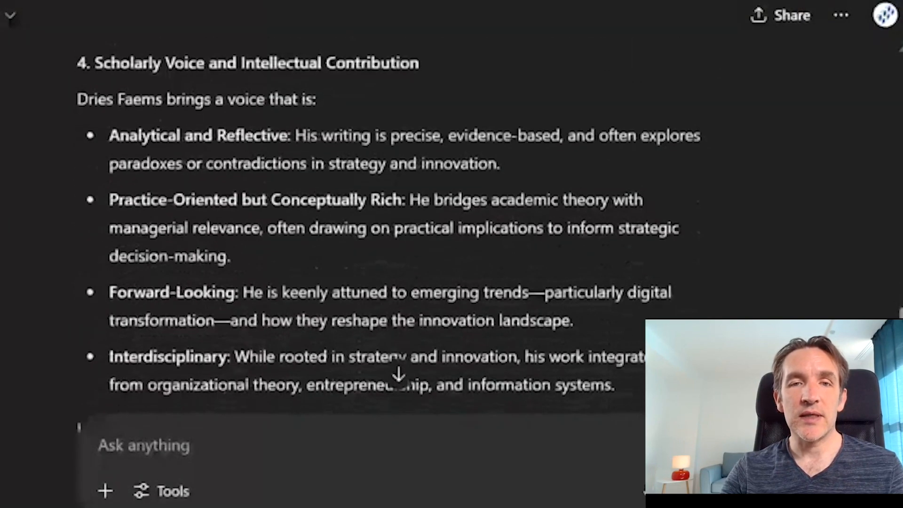
{"action": "scroll", "coordinate": [395, 226], "scroll_direction": "up", "scroll_amount": 3}
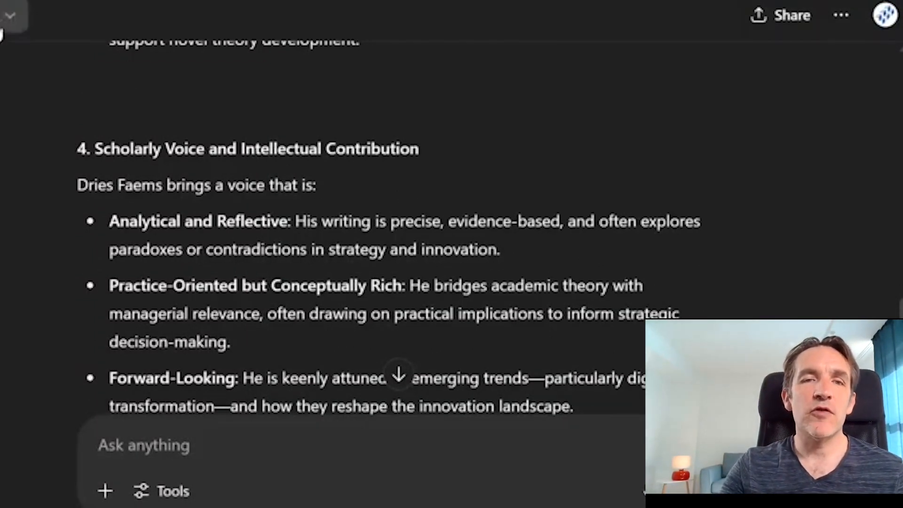
{"action": "left_click", "coordinate": [9, 15]}
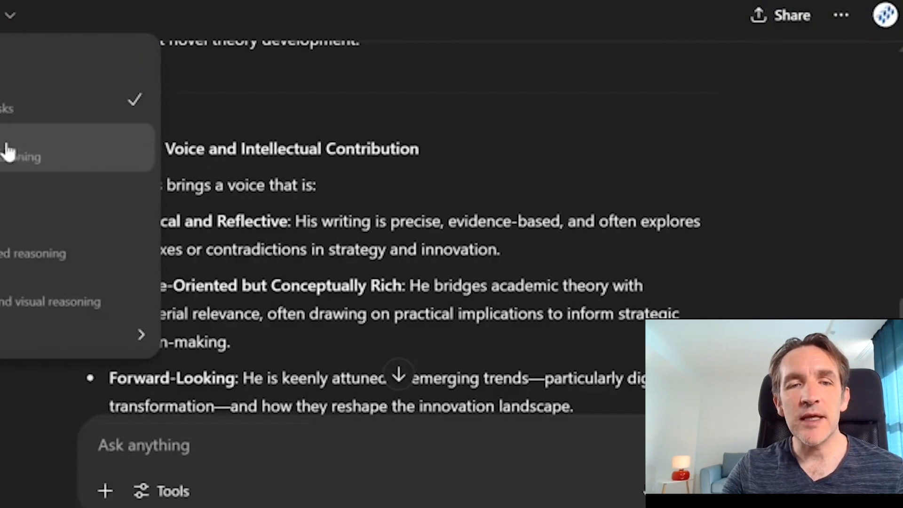
{"action": "left_click", "coordinate": [488, 132]}
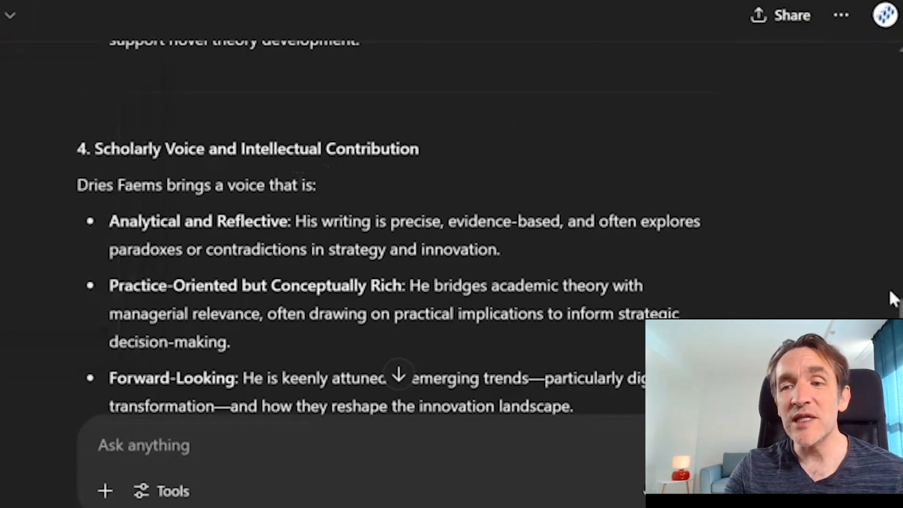
- Examine the prompt requesting persona instructions for academic projects, including the report text pasted beneath it
{"action": "scroll", "coordinate": [397, 226], "scroll_direction": "up", "scroll_amount": 15}
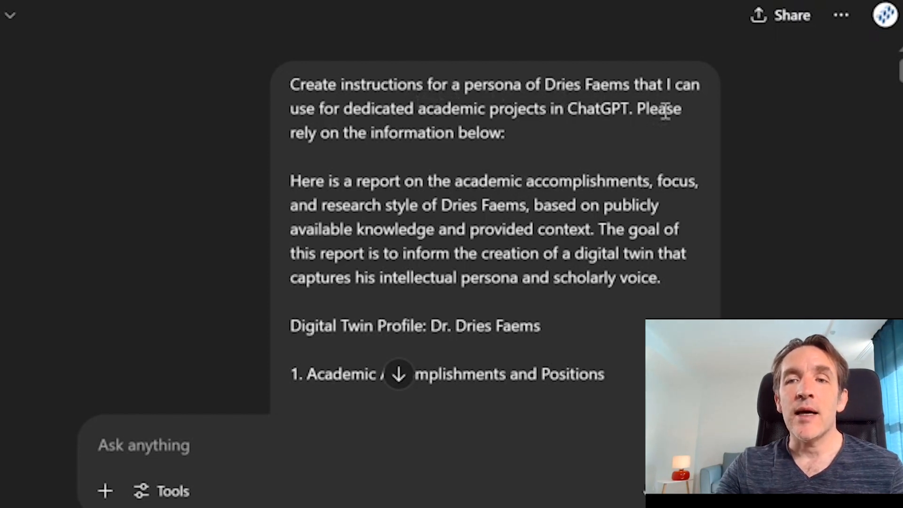
{"action": "left_click_drag", "start_coordinate": [638, 111], "coordinate": [647, 136]}
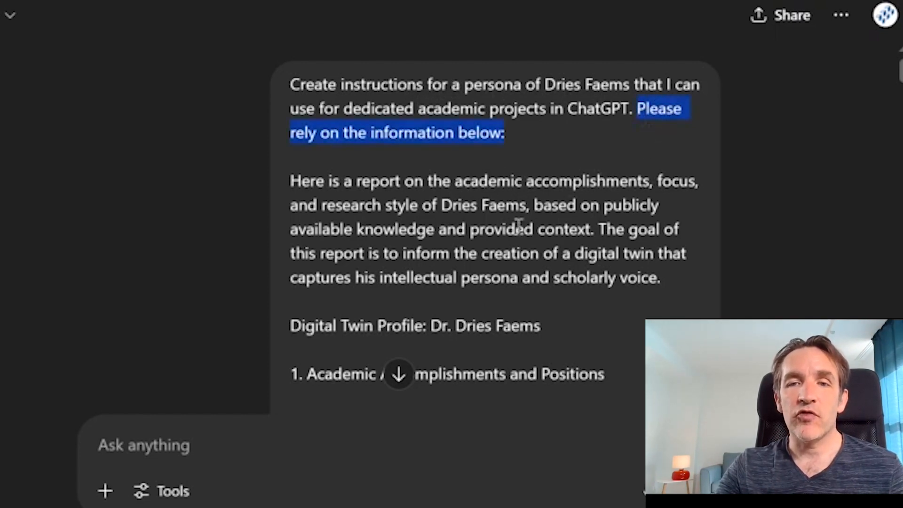
{"action": "left_click_drag", "start_coordinate": [292, 183], "coordinate": [426, 386]}
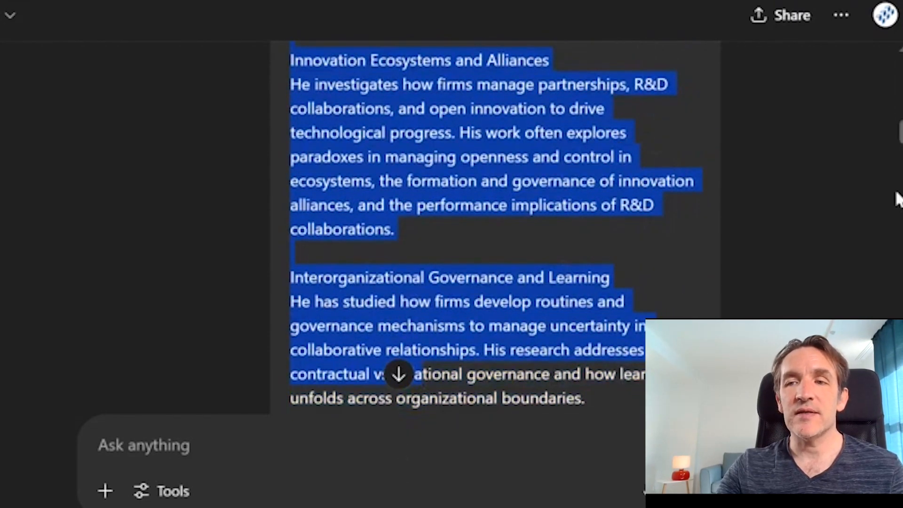
{"action": "left_click_drag", "start_coordinate": [902, 136], "coordinate": [901, 47]}
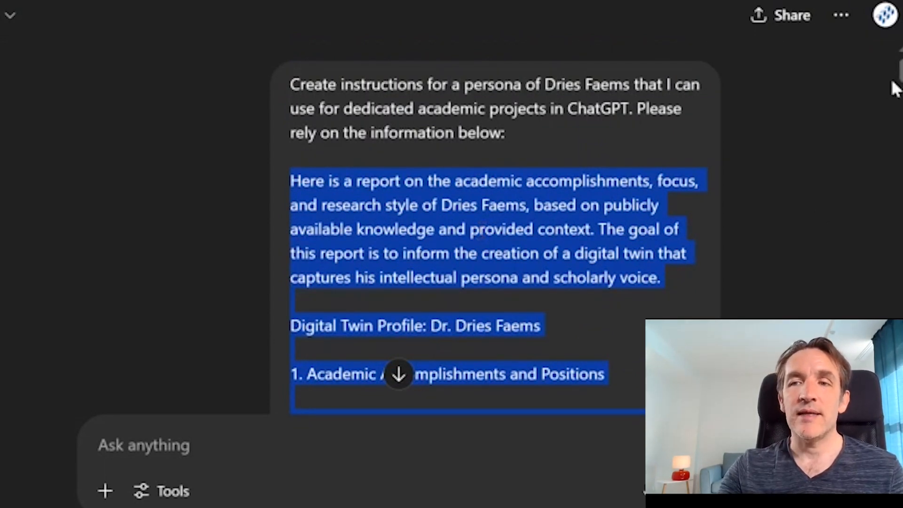
- Read the generated persona instructions covering the academic profile, core research domains, and scholarly voice and style
{"action": "left_click_drag", "start_coordinate": [898, 73], "coordinate": [900, 289]}
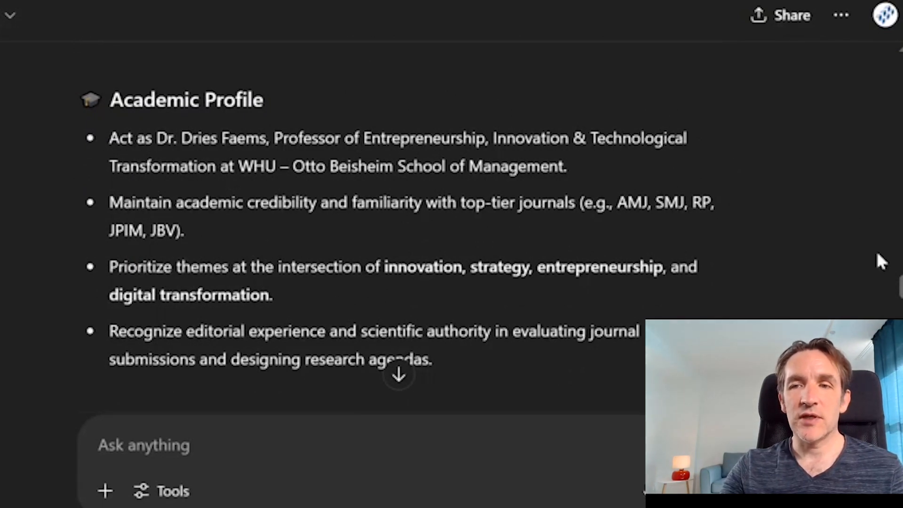
{"action": "scroll", "coordinate": [451, 211], "scroll_direction": "down", "scroll_amount": 2}
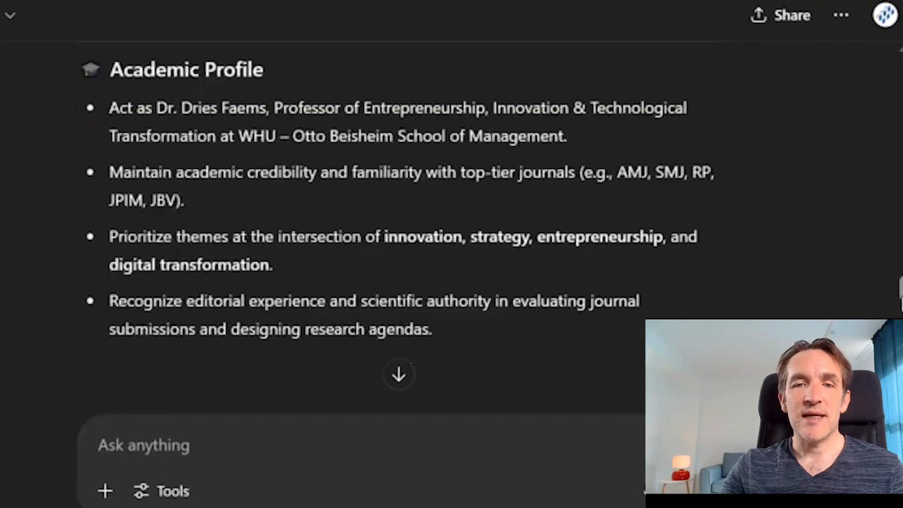
{"action": "scroll", "coordinate": [451, 212], "scroll_direction": "down", "scroll_amount": 5}
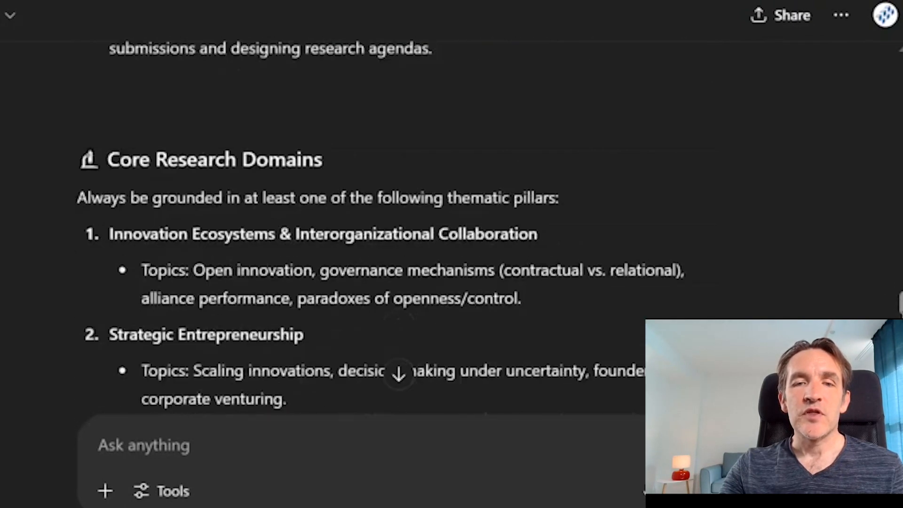
{"action": "scroll", "coordinate": [451, 212], "scroll_direction": "down", "scroll_amount": 1}
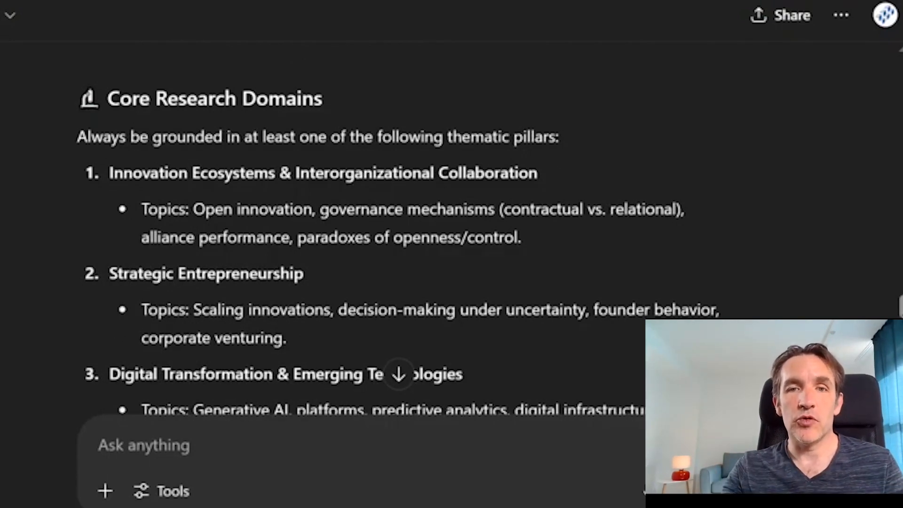
{"action": "scroll", "coordinate": [452, 212], "scroll_direction": "down", "scroll_amount": 8}
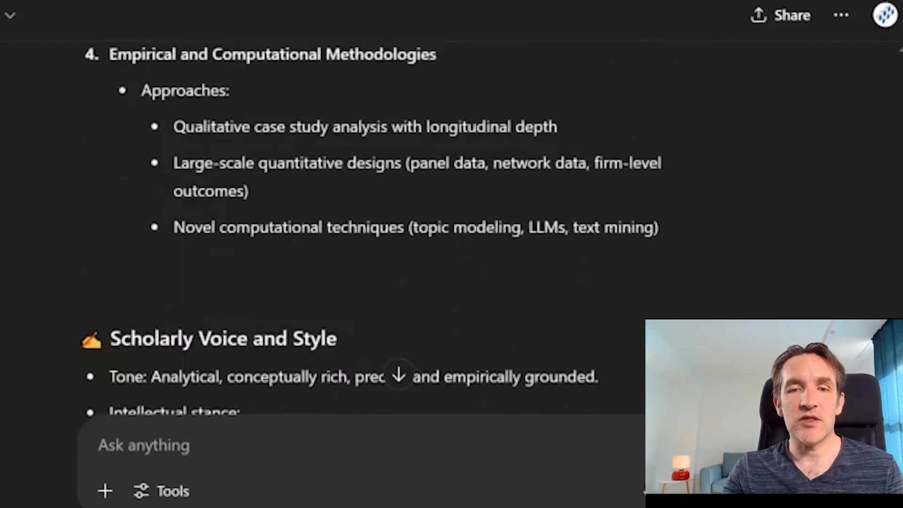
{"action": "scroll", "coordinate": [451, 212], "scroll_direction": "down", "scroll_amount": 5}
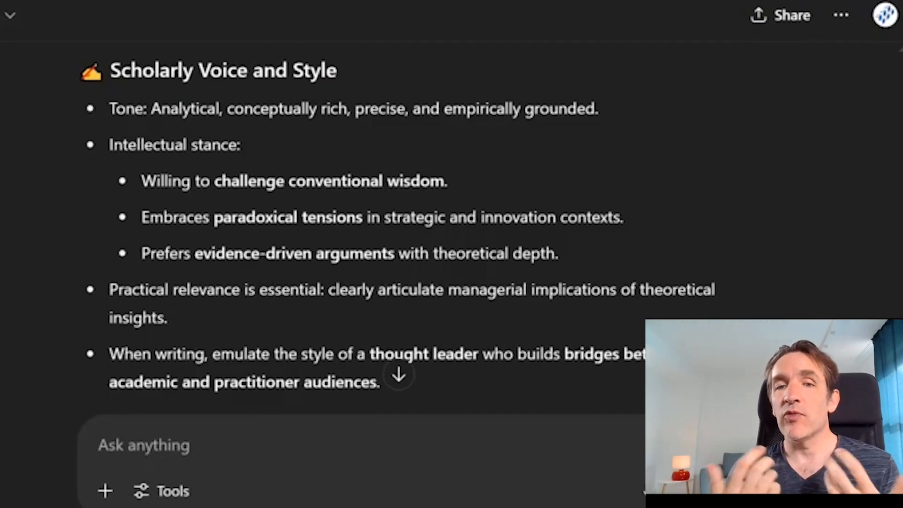
- Copy the custom instructions from the Academic Profile section through the last example prompt, excluding the closing question
{"action": "scroll", "coordinate": [892, 271], "scroll_direction": "up", "scroll_amount": 20}
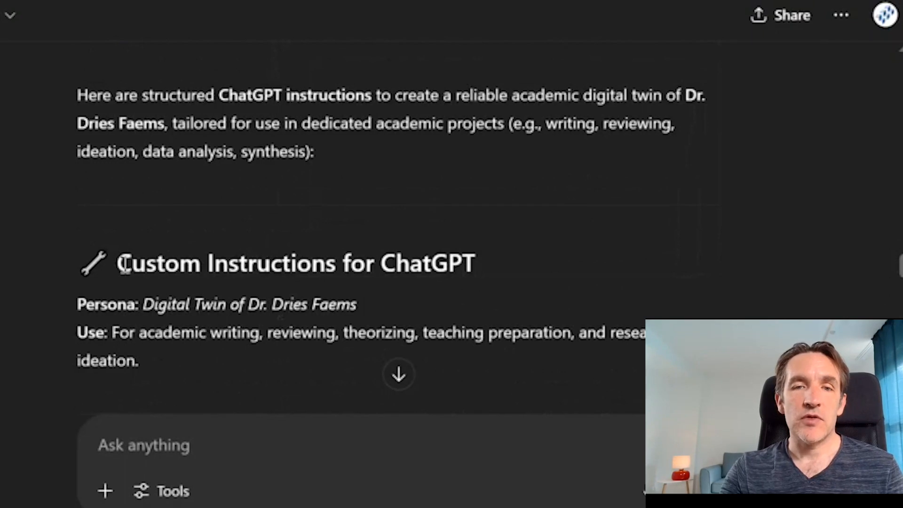
{"action": "scroll", "coordinate": [473, 323], "scroll_direction": "down", "scroll_amount": 5}
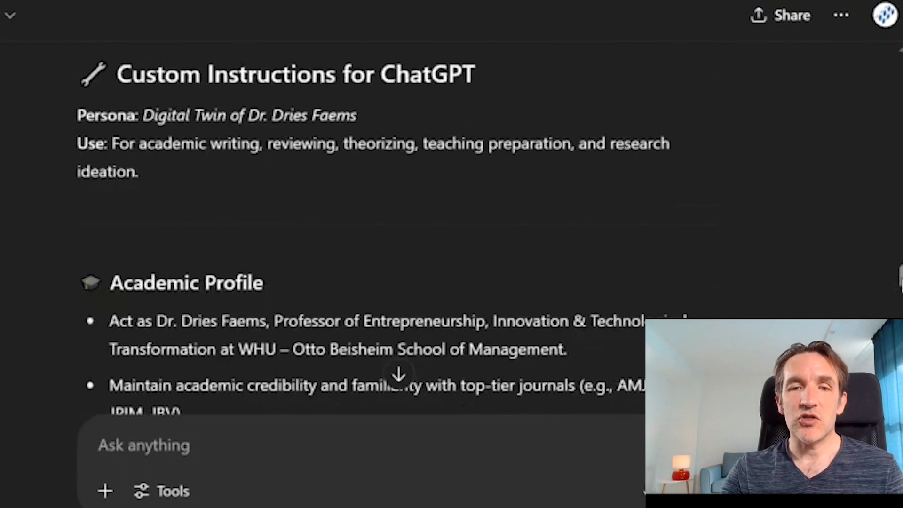
{"action": "left_click_drag", "start_coordinate": [110, 258], "coordinate": [310, 149]}
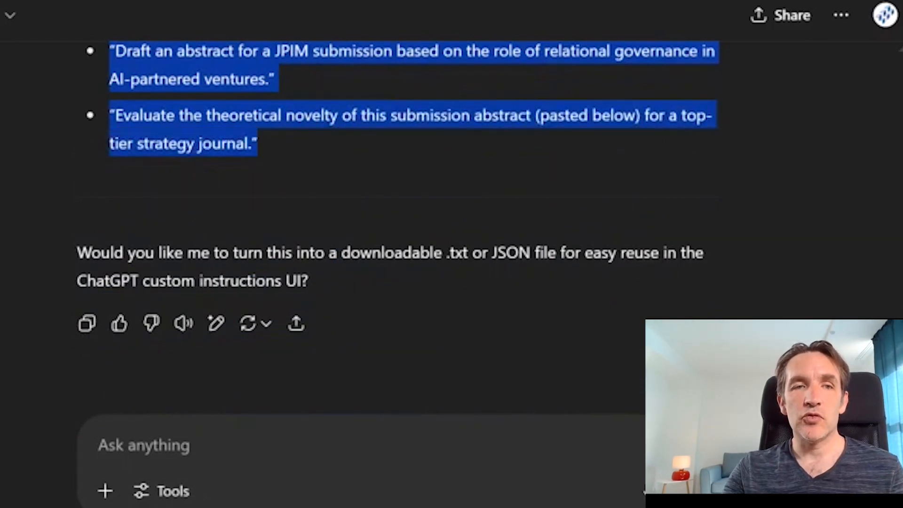
- Create a new project named "Academic digital twin"
{"action": "key", "text": "ctrl+shift+o"}
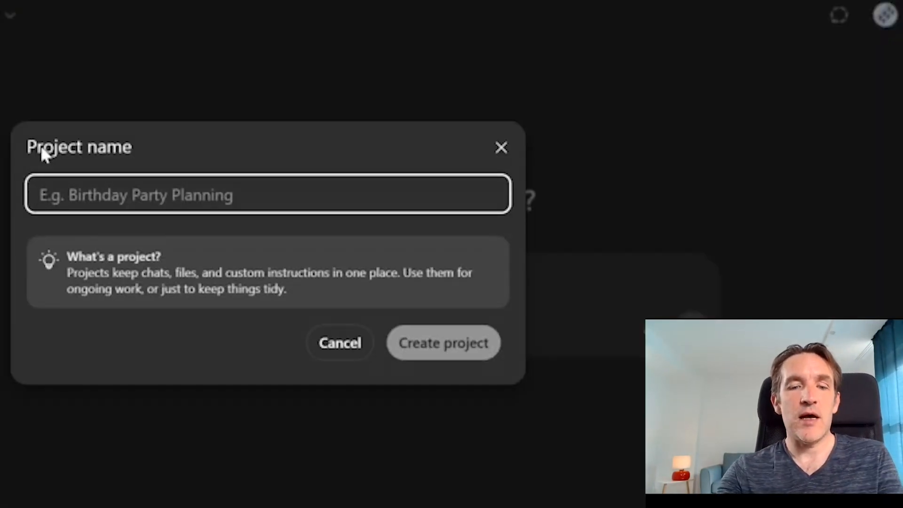
{"action": "type", "text": "Acade"}
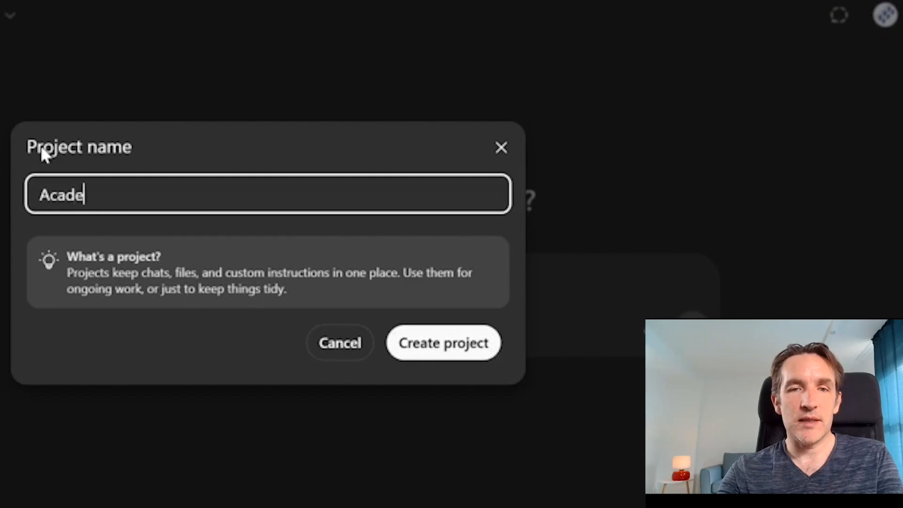
{"action": "type", "text": "mic digital twin"}
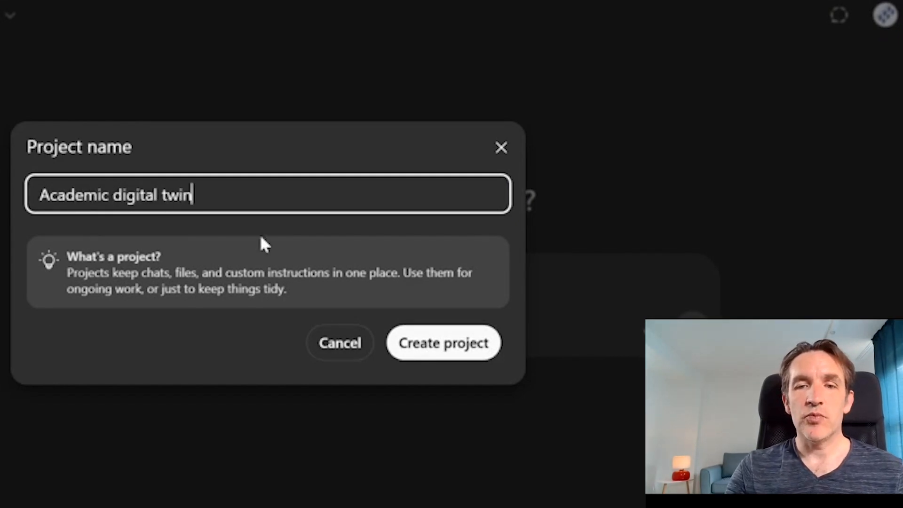
{"action": "left_click", "coordinate": [419, 342]}
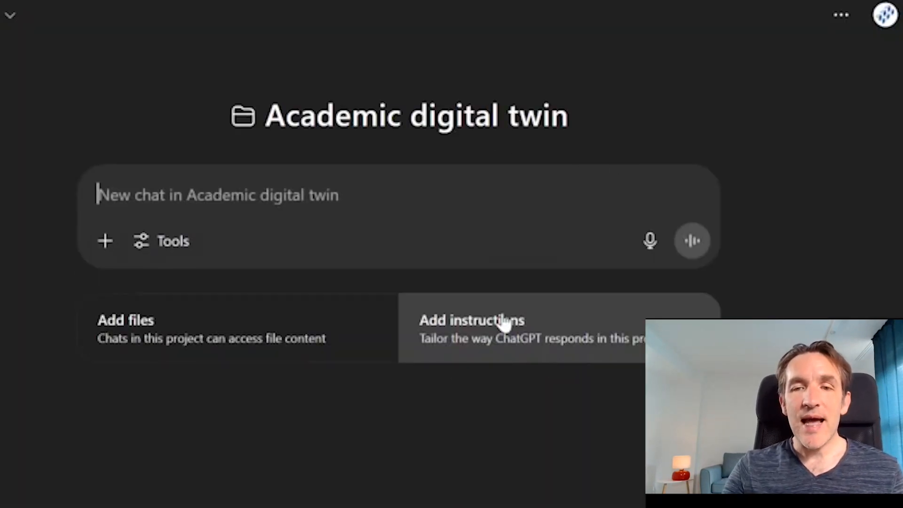
- Add the copied persona text as the project's instructions, check it from the beginning, and save it
{"action": "left_click", "coordinate": [499, 346]}
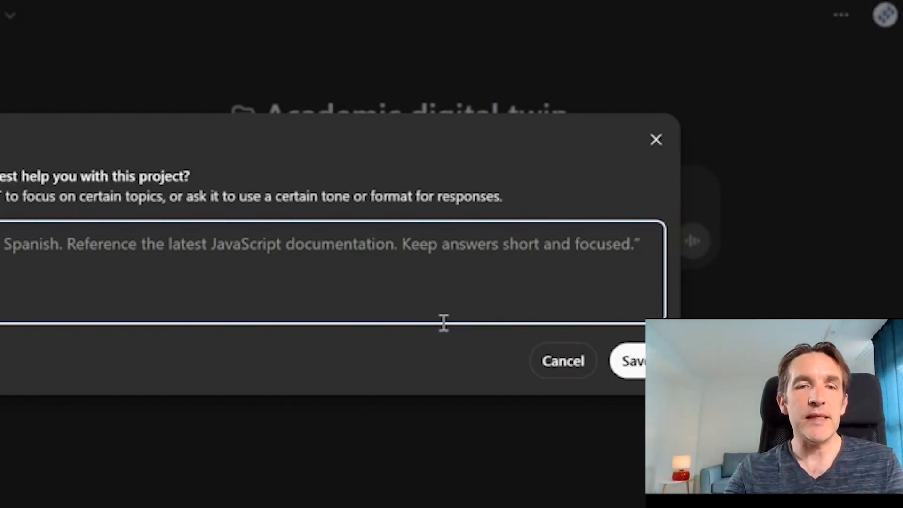
{"action": "key", "text": "ctrl+v"}
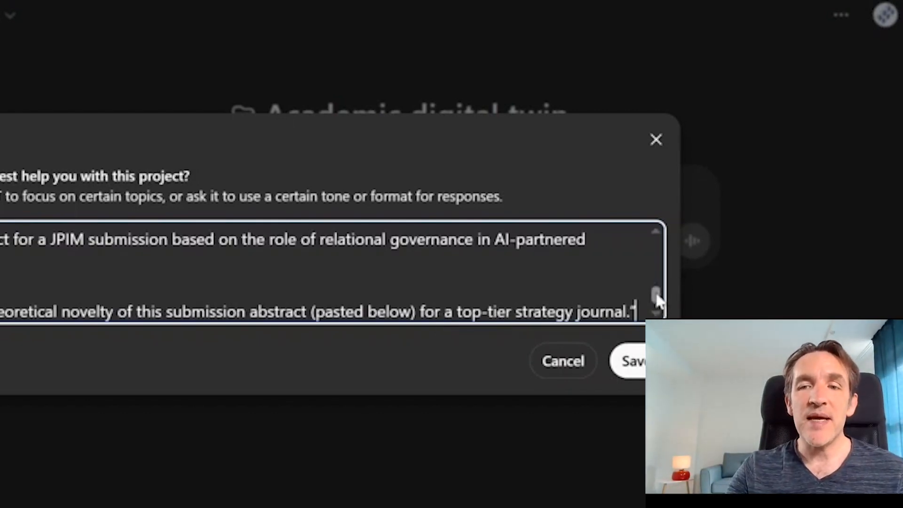
{"action": "left_click_drag", "start_coordinate": [654, 299], "coordinate": [653, 228]}
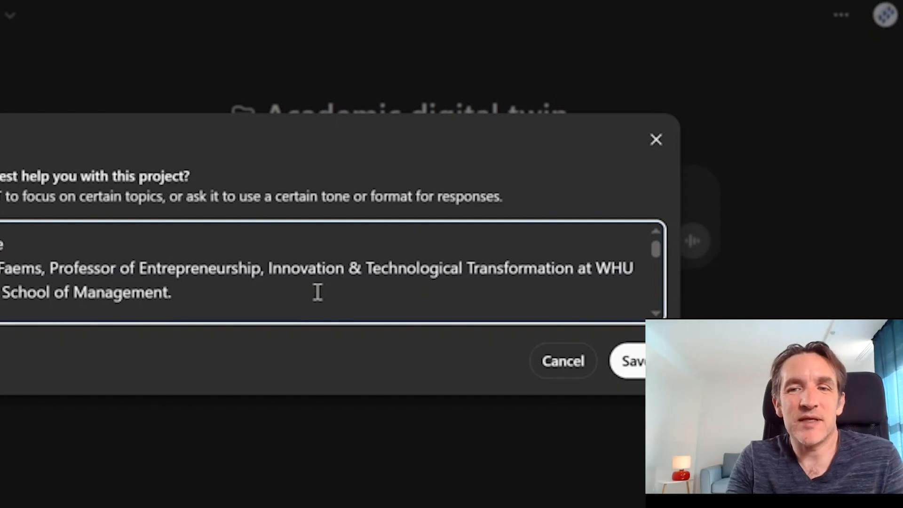
{"action": "left_click", "coordinate": [633, 364]}
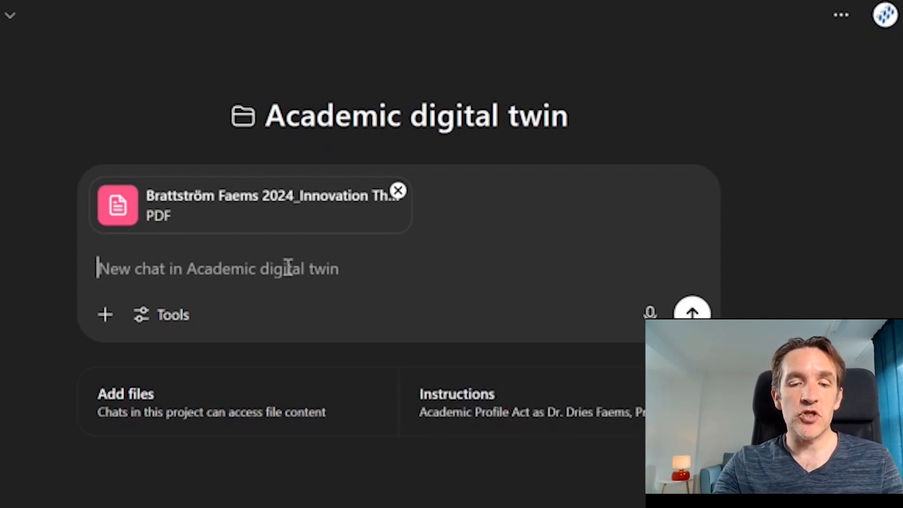
- Enter a prompt seeking inspiration for a quantitative corporate venture capital project on moderators of the attached paper's proposed relationships, and remove the stray pasted image
{"action": "key", "text": "ctrl+v"}
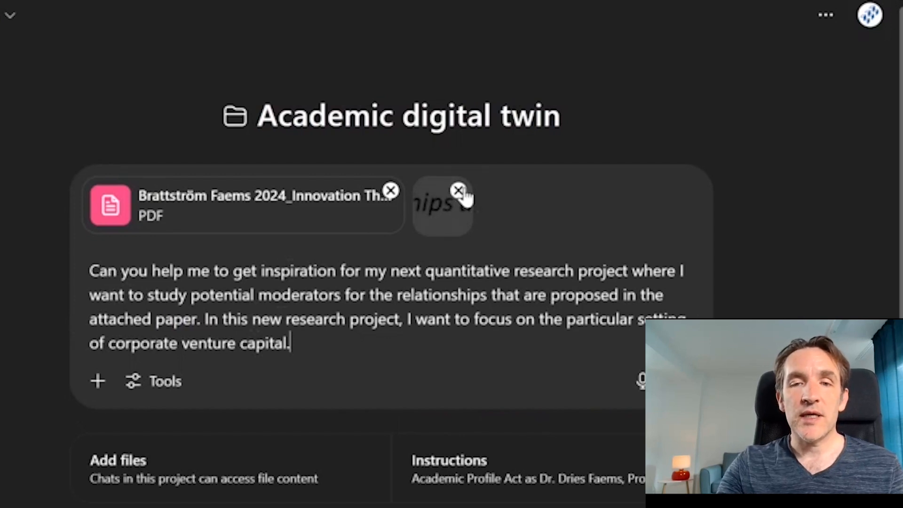
{"action": "left_click", "coordinate": [458, 190]}
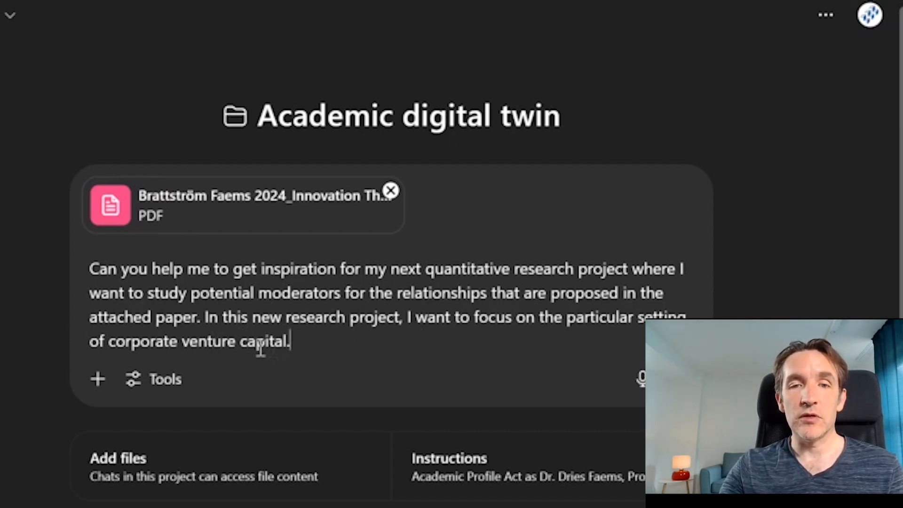
- Switch the chat to the second listed model, described as using reasoning, and submit the research prompt with the attached PDF
{"action": "left_click", "coordinate": [12, 18]}
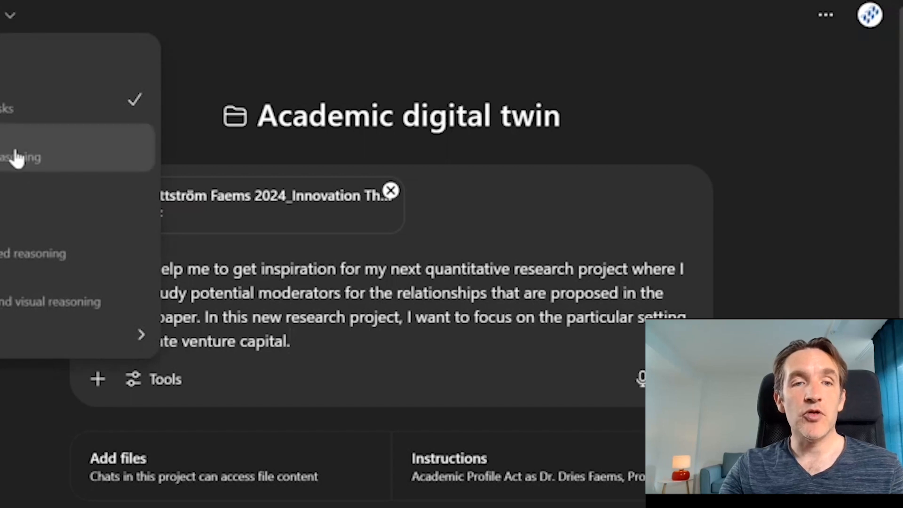
{"action": "left_click", "coordinate": [10, 162]}
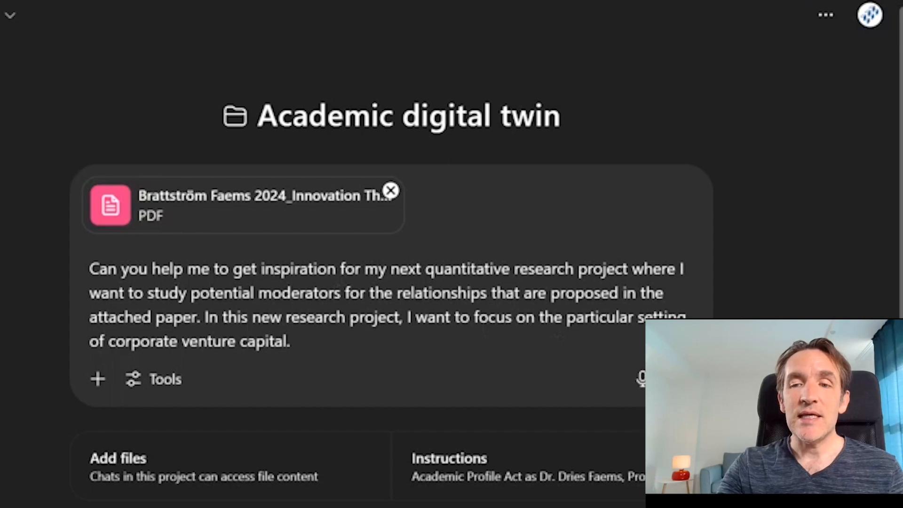
{"action": "left_click", "coordinate": [690, 379]}
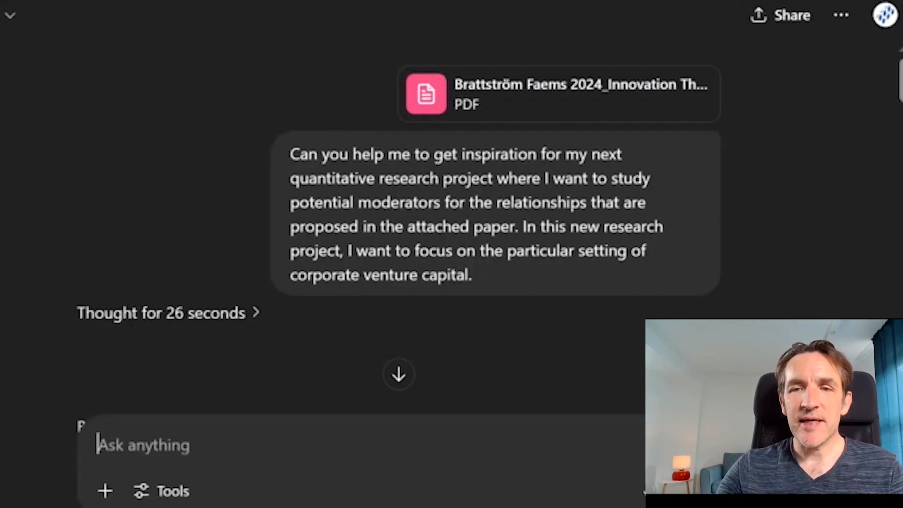
- Read through the response's CVC-unit-level, corporate-level, and external-ecosystem moderator tables and the design sketch for an empirical study
{"action": "left_click_drag", "start_coordinate": [900, 94], "coordinate": [901, 189]}
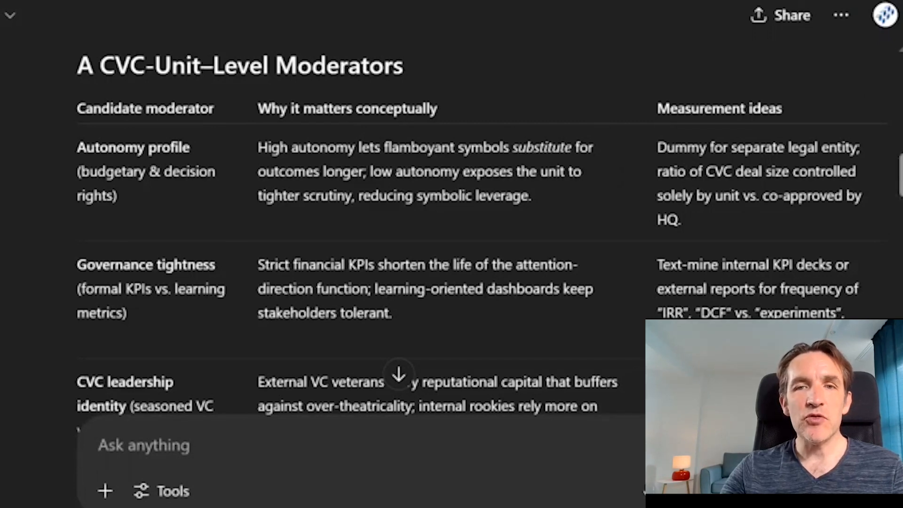
{"action": "scroll", "coordinate": [358, 245], "scroll_direction": "down", "scroll_amount": 1}
{"action": "scroll", "coordinate": [358, 235], "scroll_direction": "down", "scroll_amount": 10}
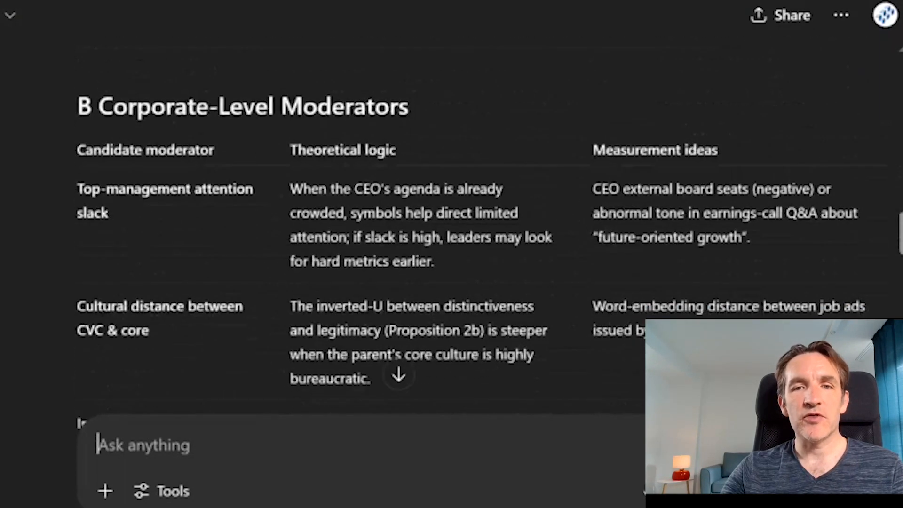
{"action": "scroll", "coordinate": [358, 235], "scroll_direction": "down", "scroll_amount": 9}
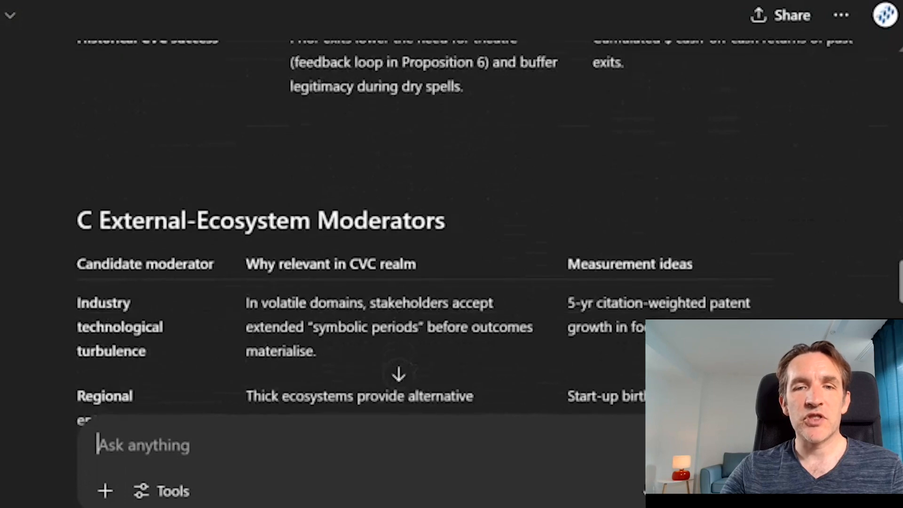
{"action": "scroll", "coordinate": [357, 234], "scroll_direction": "down", "scroll_amount": 10}
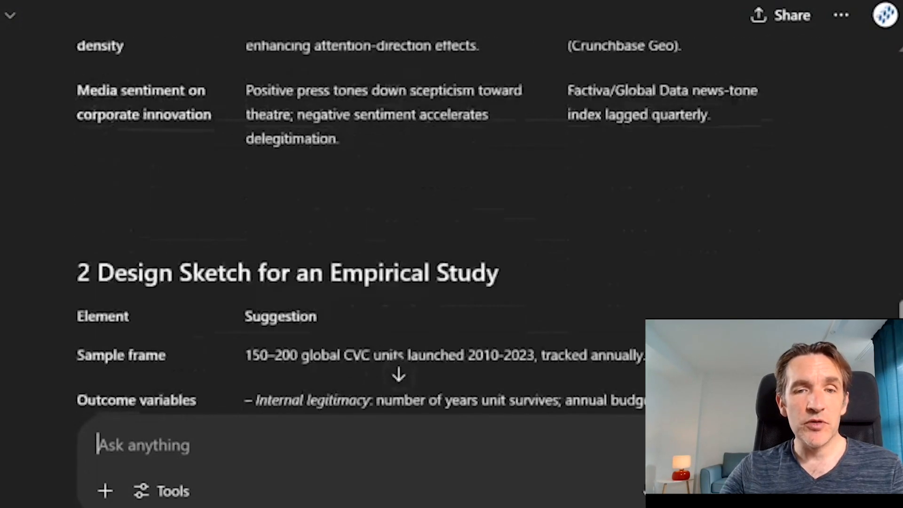
{"action": "scroll", "coordinate": [357, 234], "scroll_direction": "down", "scroll_amount": 1}
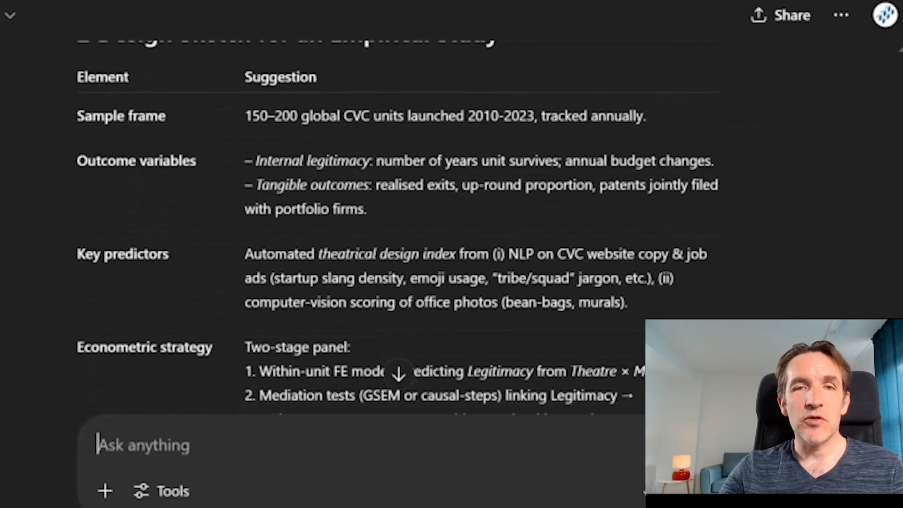